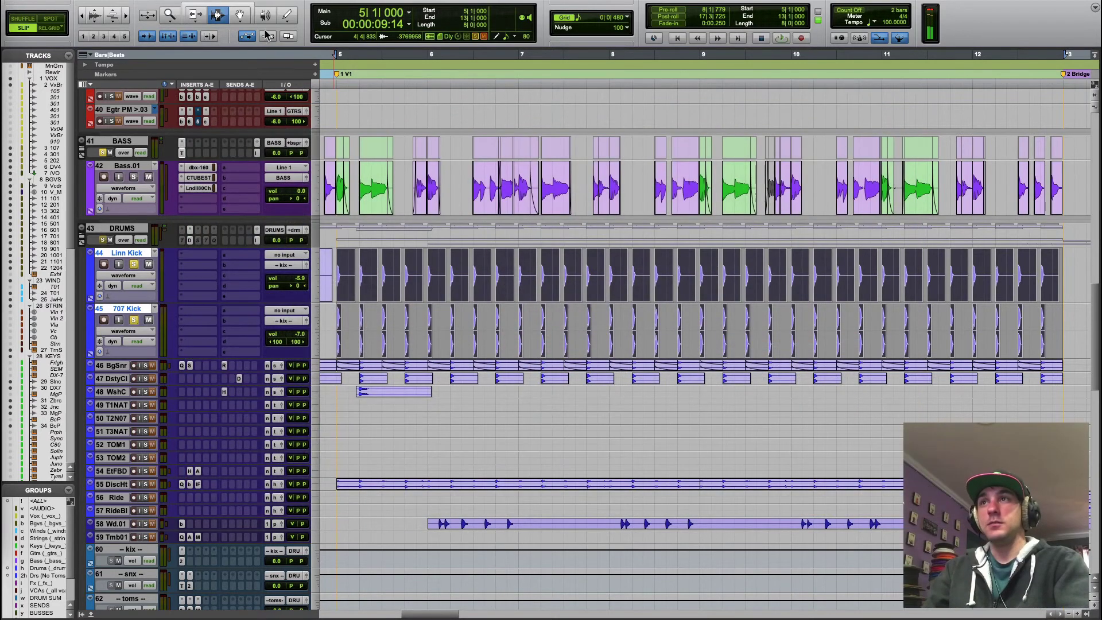
- Audition the session briefly, then open TDR Nova on the BASS bus
key("space")
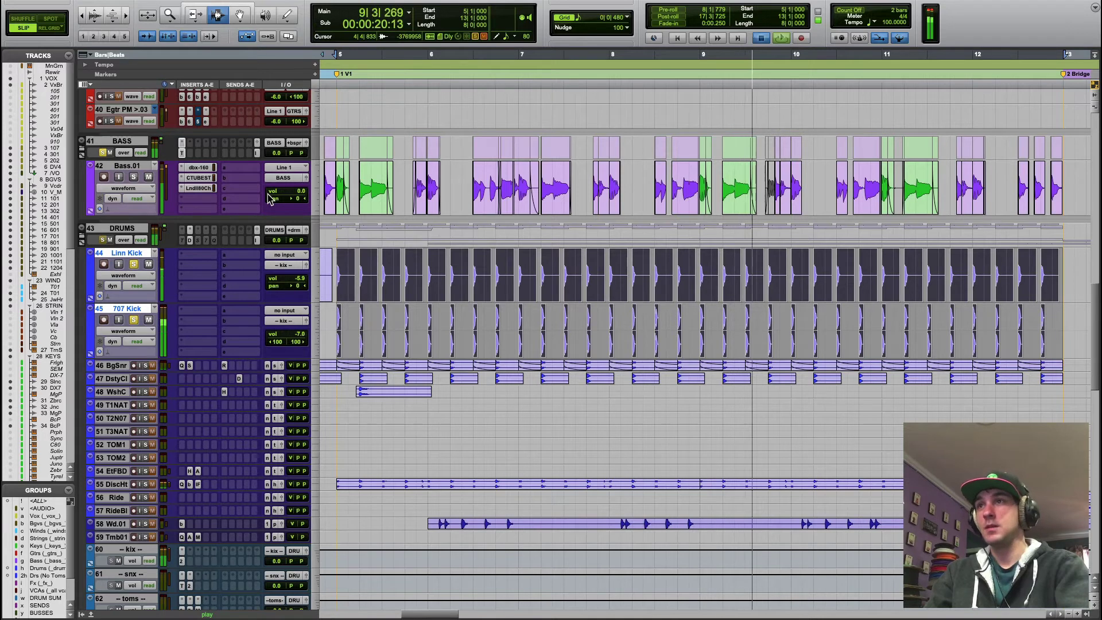
key("space")
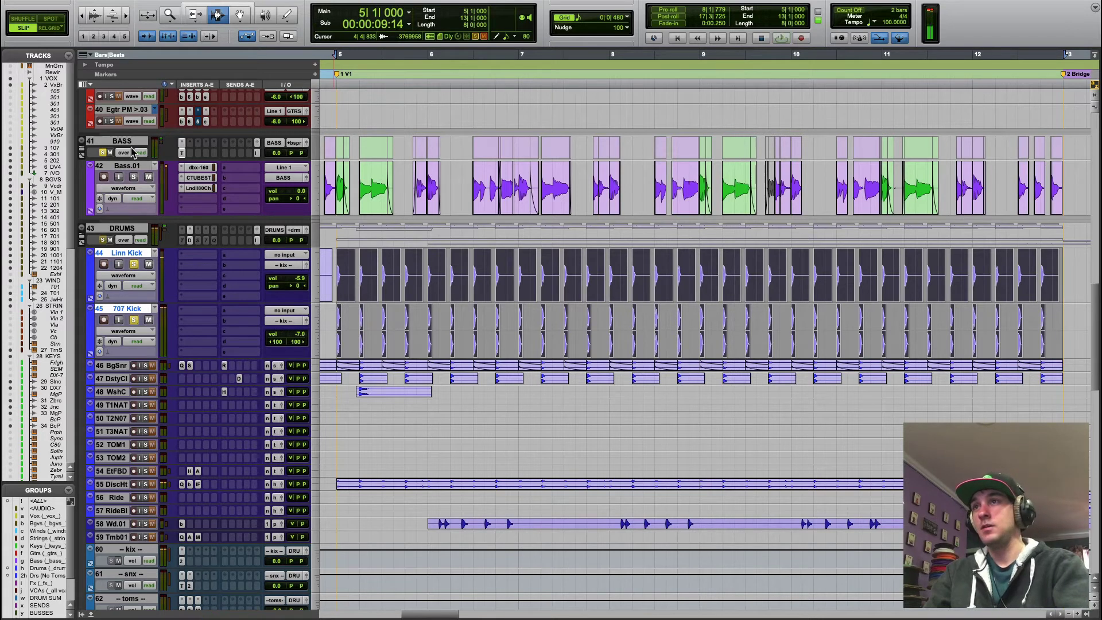
left_click(182, 154)
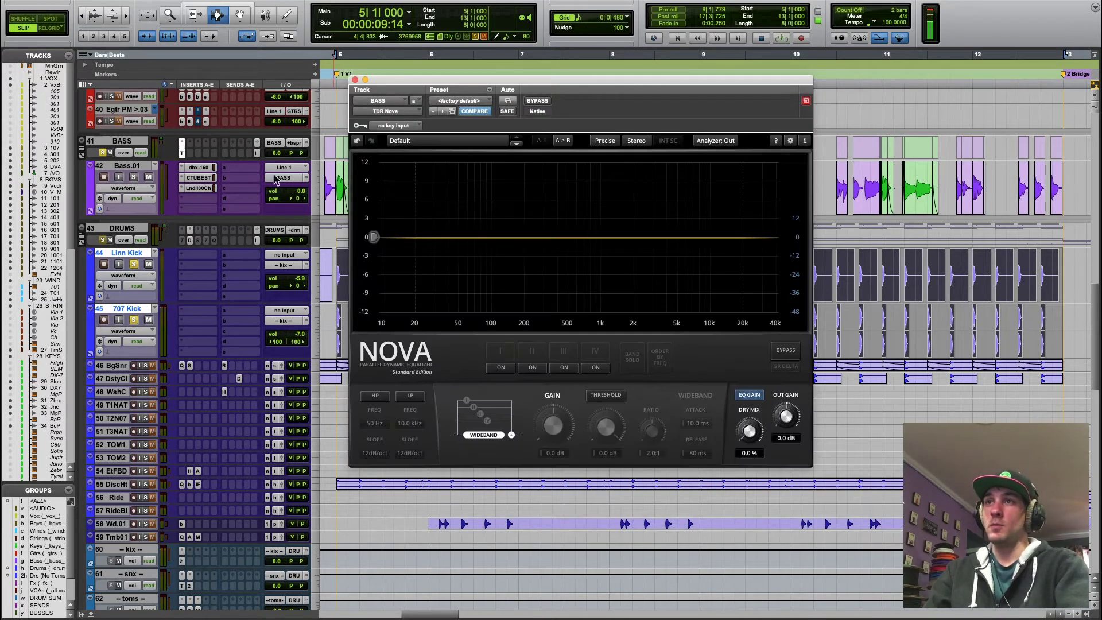
- Select the BASS track and show Nova's list of sidechain key input sources
left_click(122, 141)
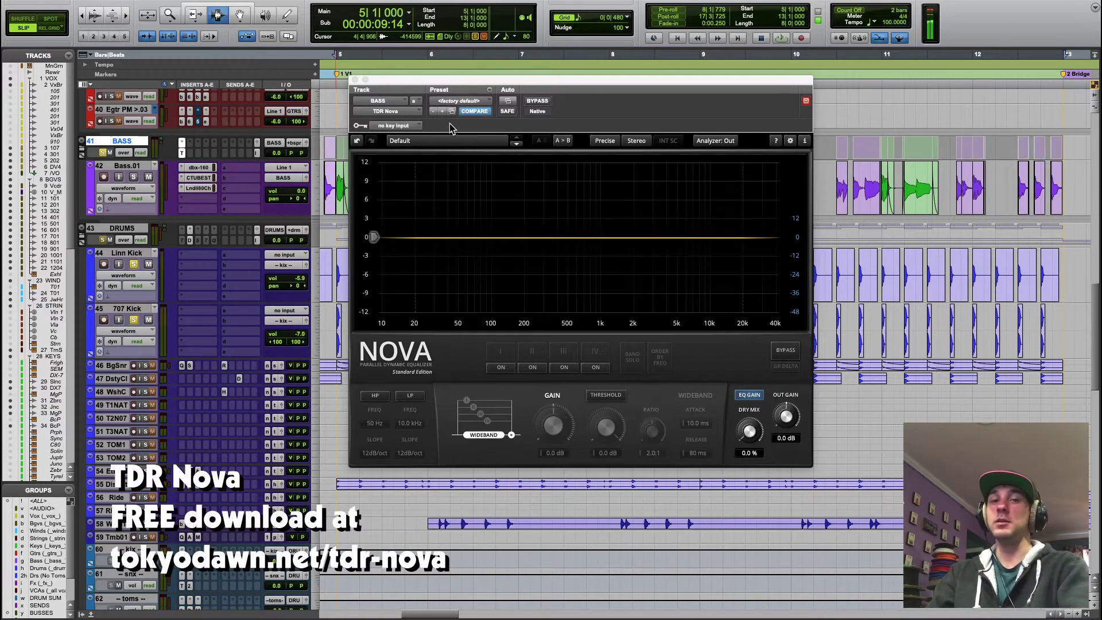
left_click(407, 126)
mouse_move(408, 126)
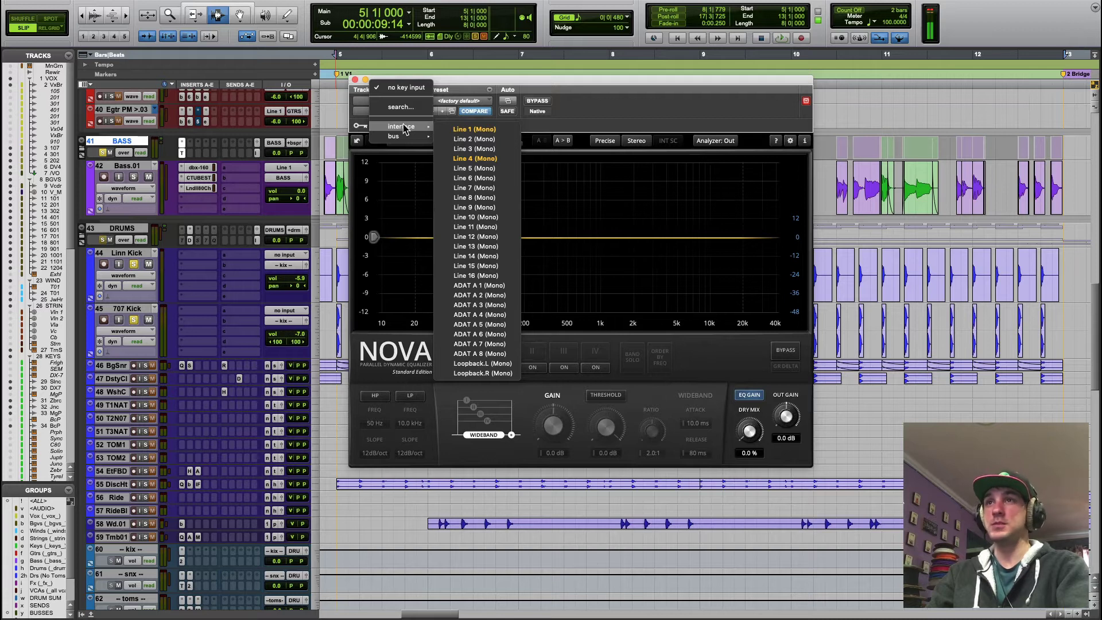
- Route the kix bus (bus 1-128 > kix.L) into Nova's key input and start playback
left_click(577, 124)
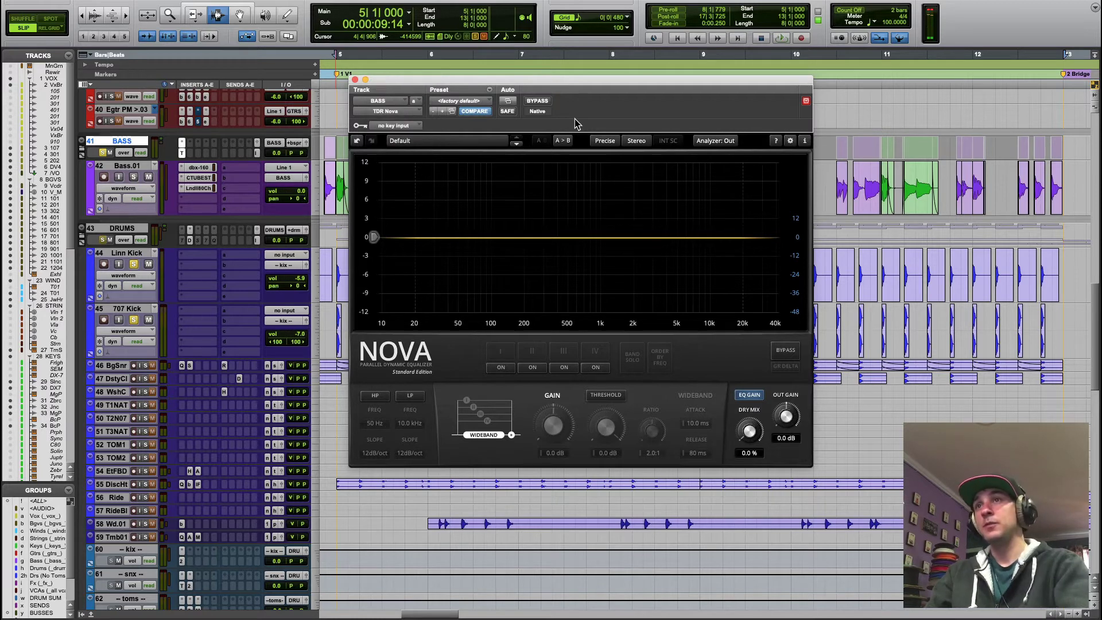
left_click(378, 130)
mouse_move(379, 130)
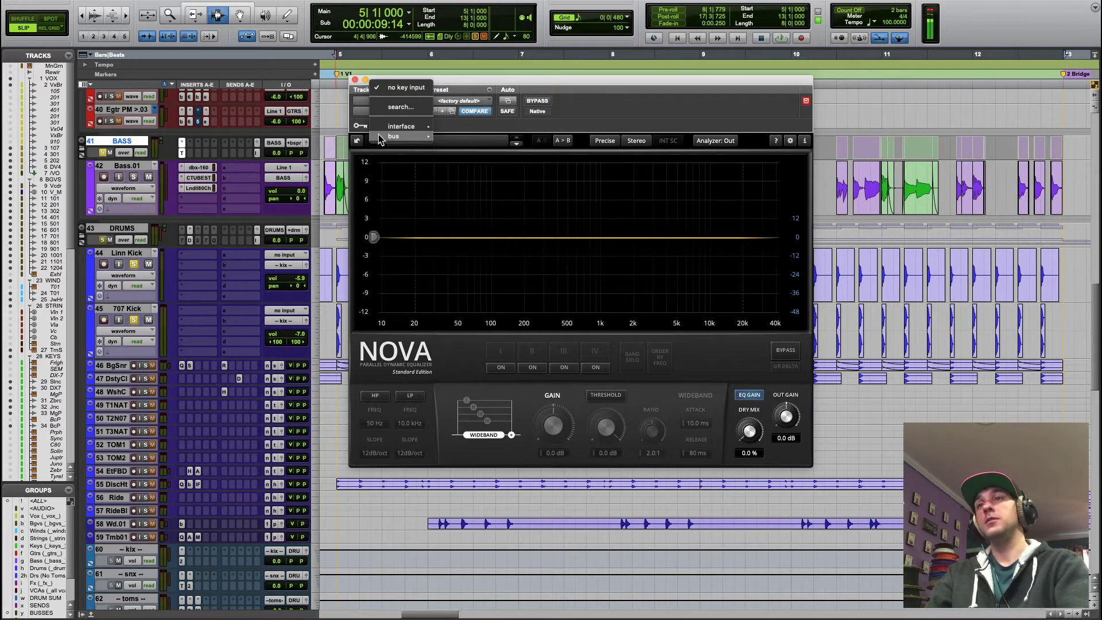
mouse_move(483, 141)
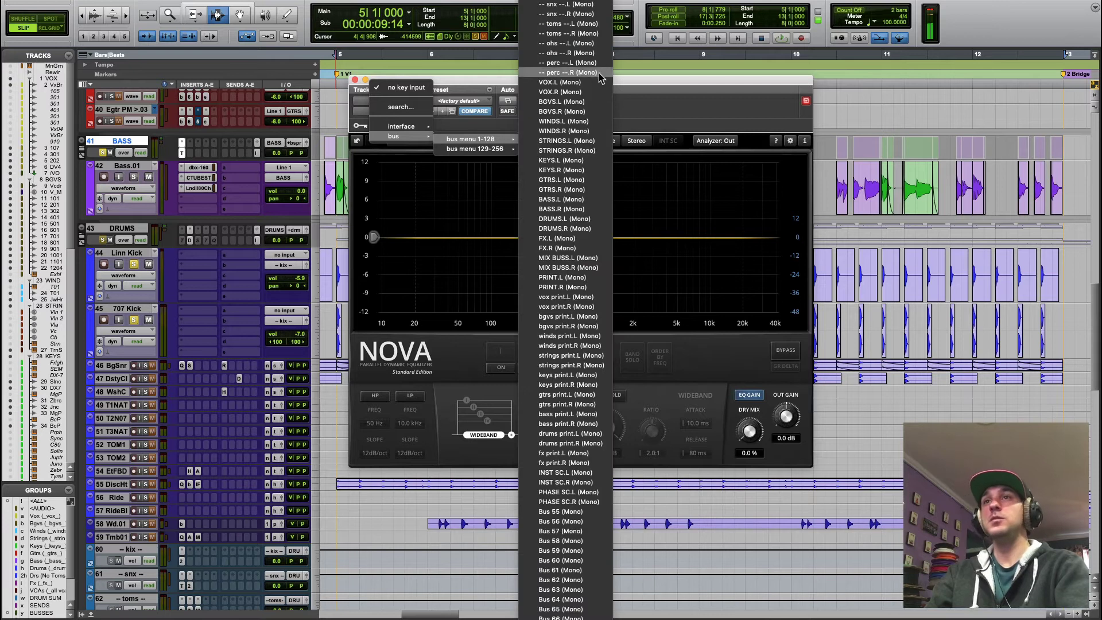
left_click(559, 5)
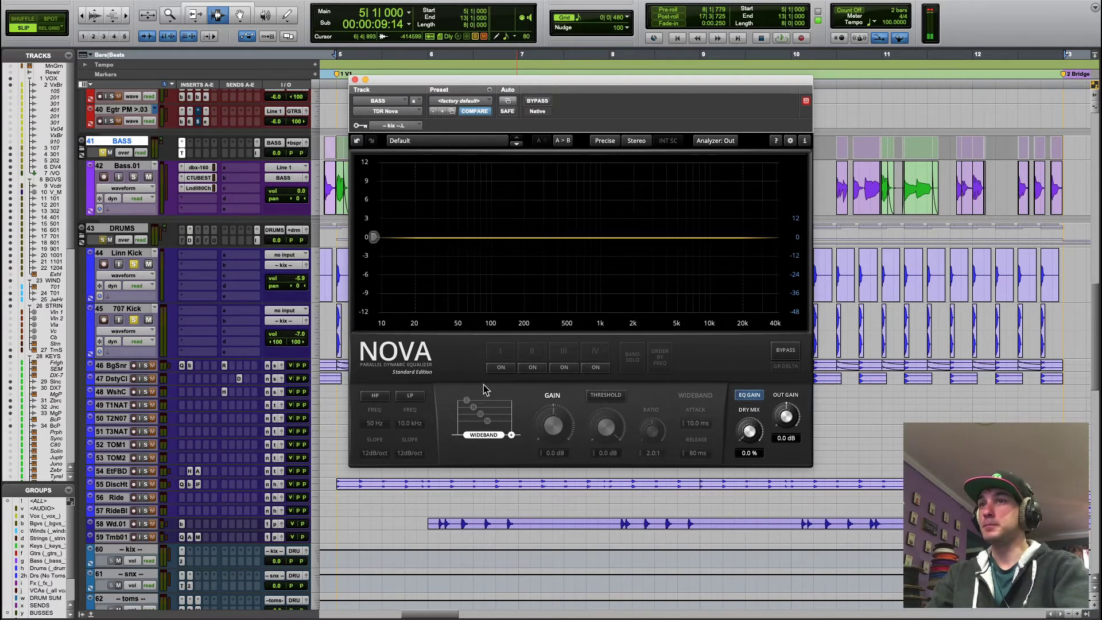
key("space")
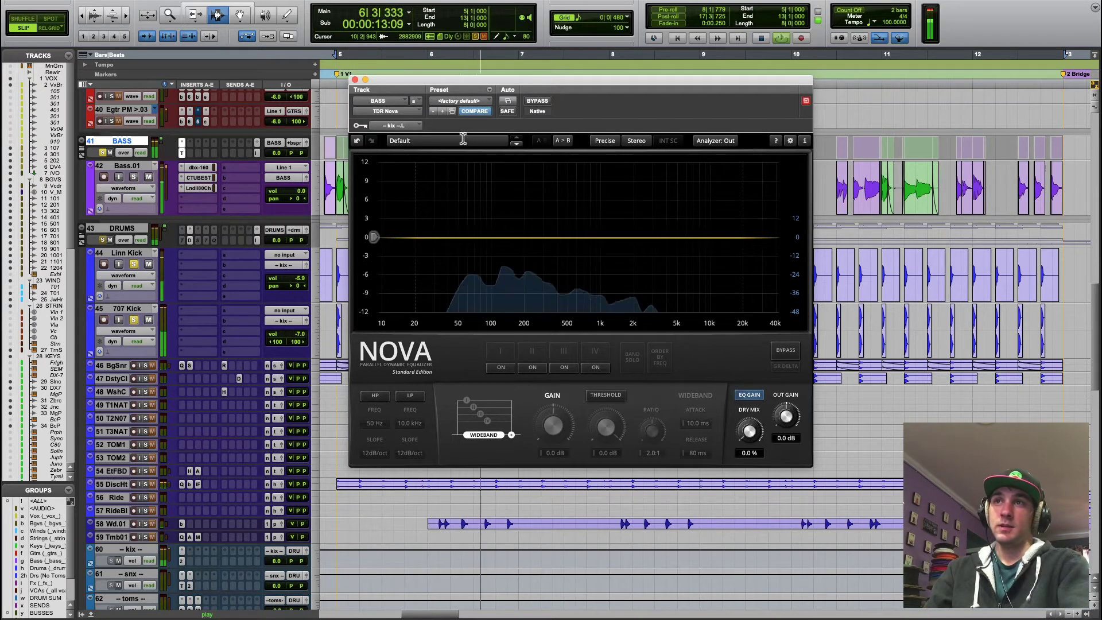
- Restart playback and switch Nova from INT SC to the external sidechain (EXT SC)
key("space")
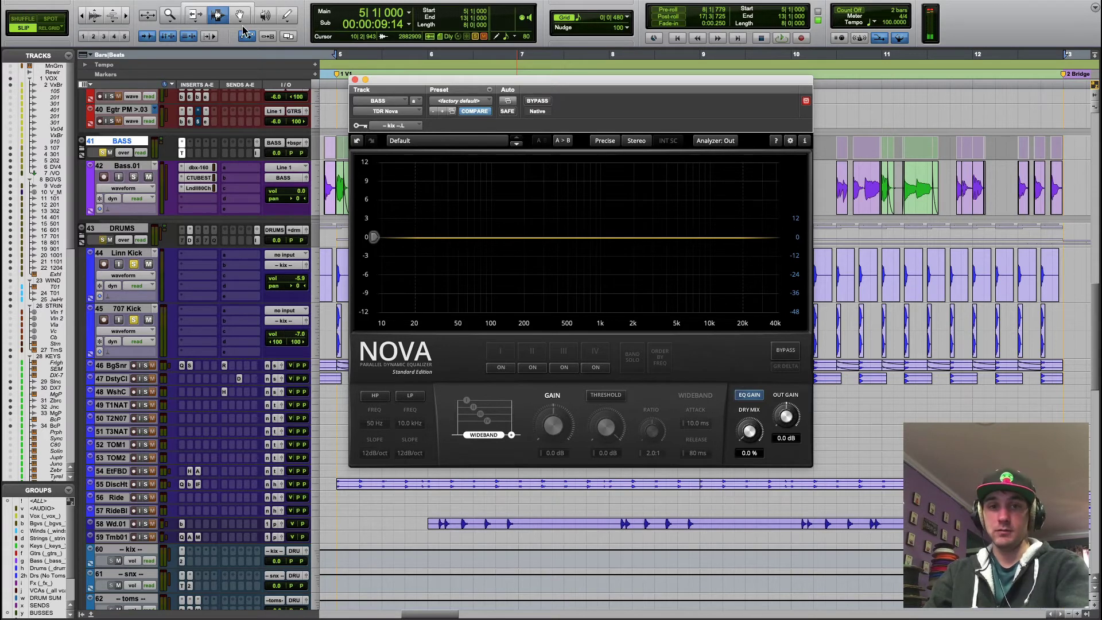
key("space")
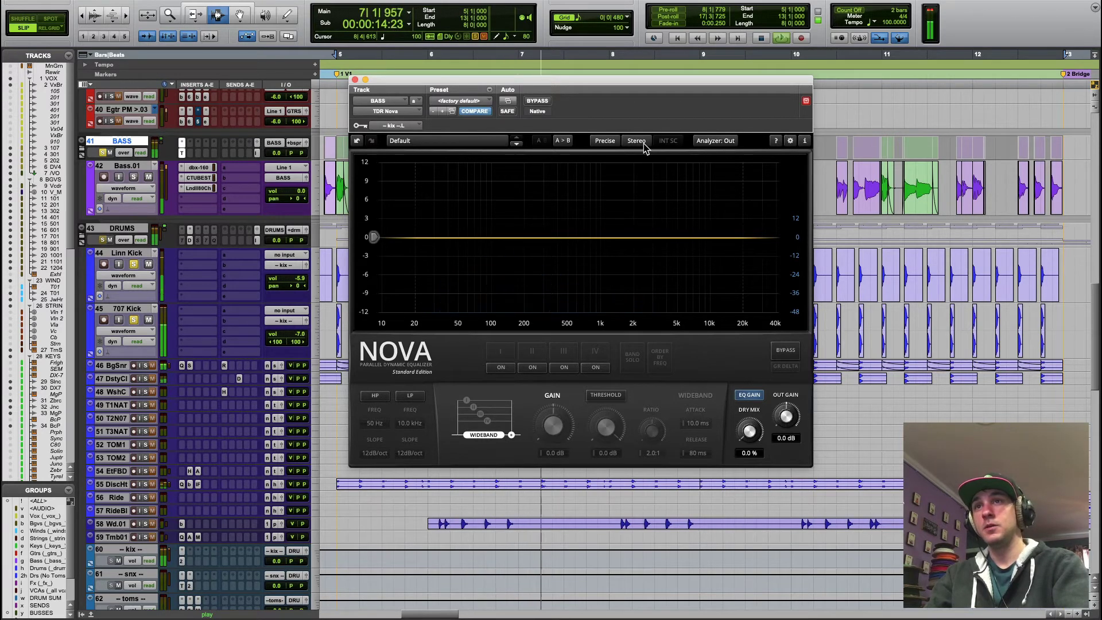
left_click(673, 143)
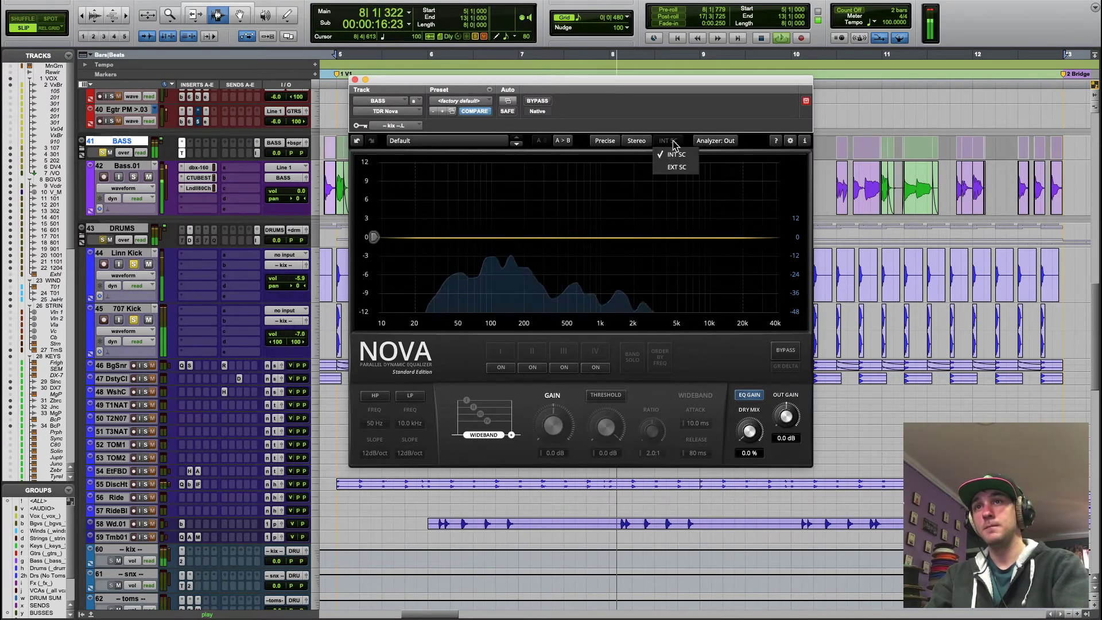
left_click(689, 170)
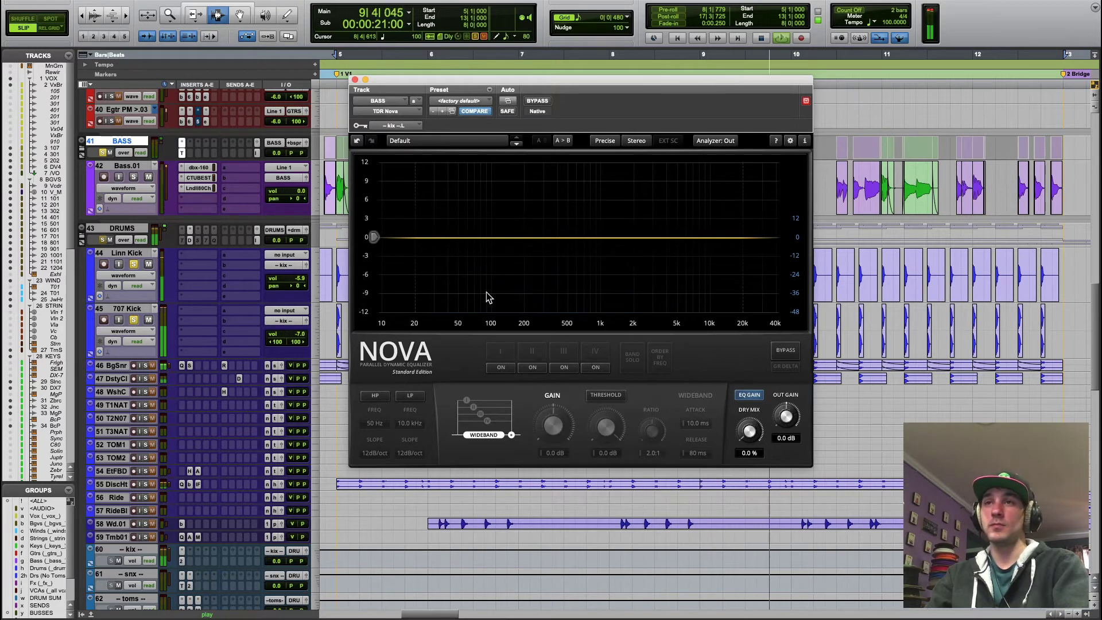
- Set Nova's analyzer to Analyzer: SC to display the sidechain, then stop playback
left_click(719, 143)
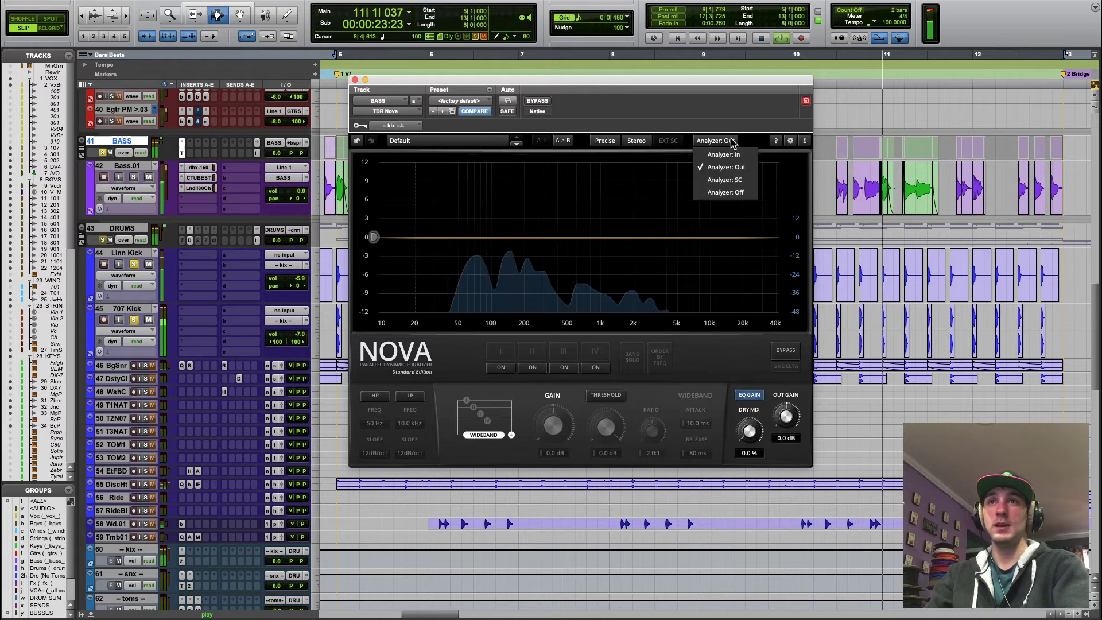
left_click(750, 181)
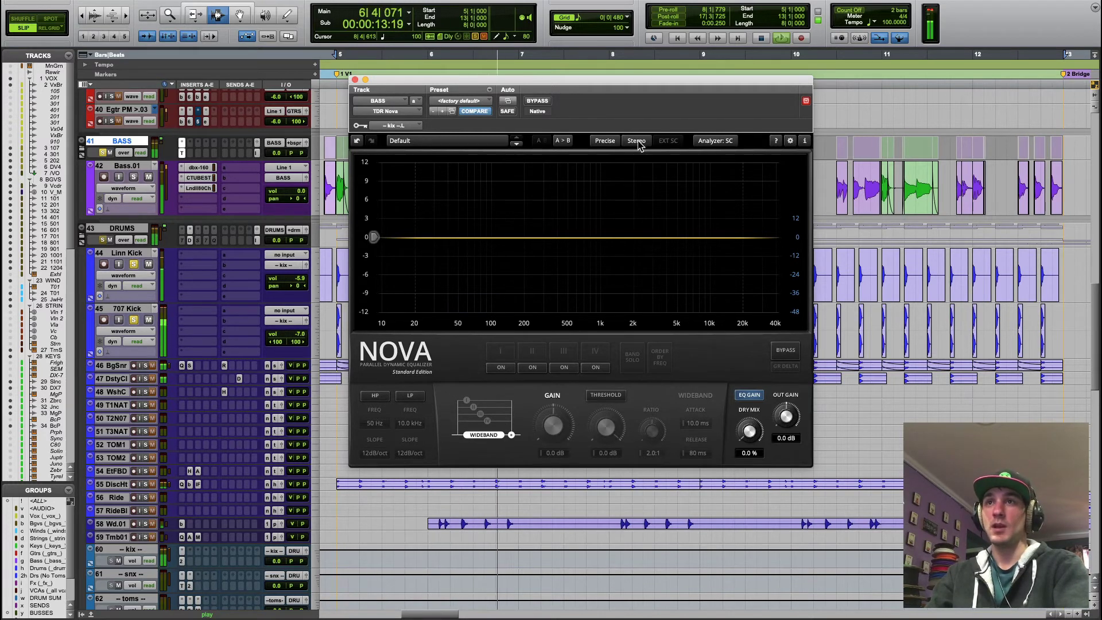
key("space")
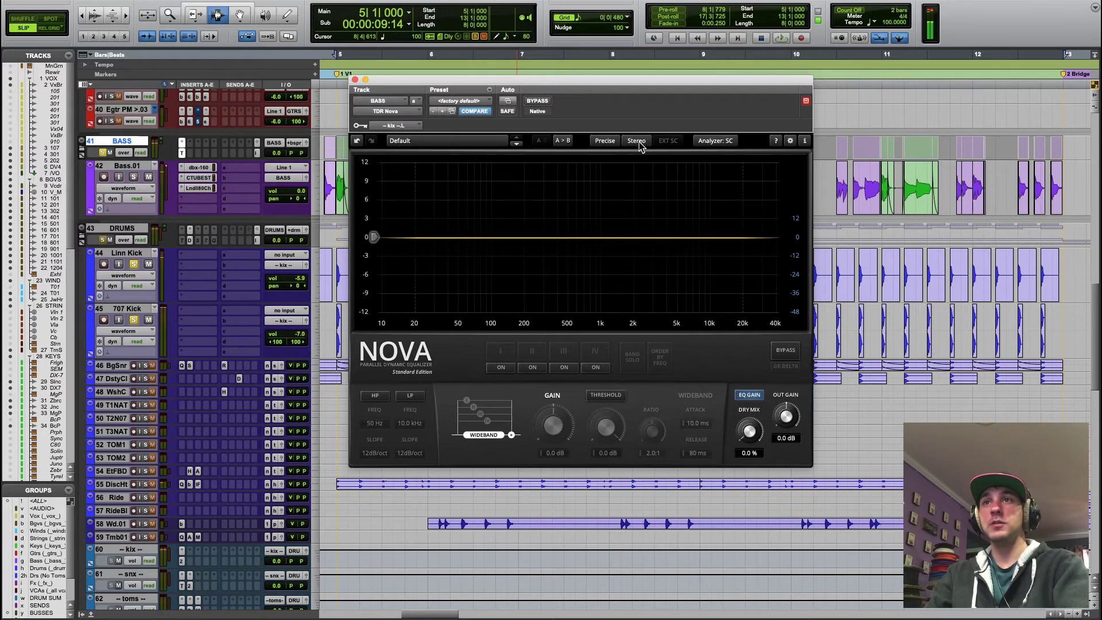
left_click(637, 141)
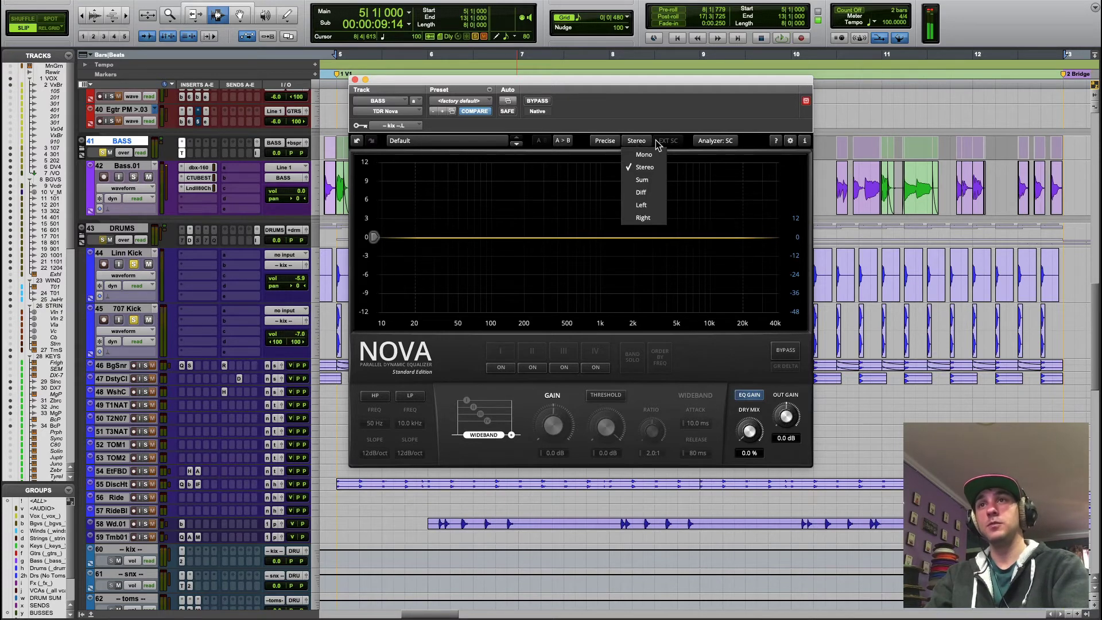
left_click(643, 180)
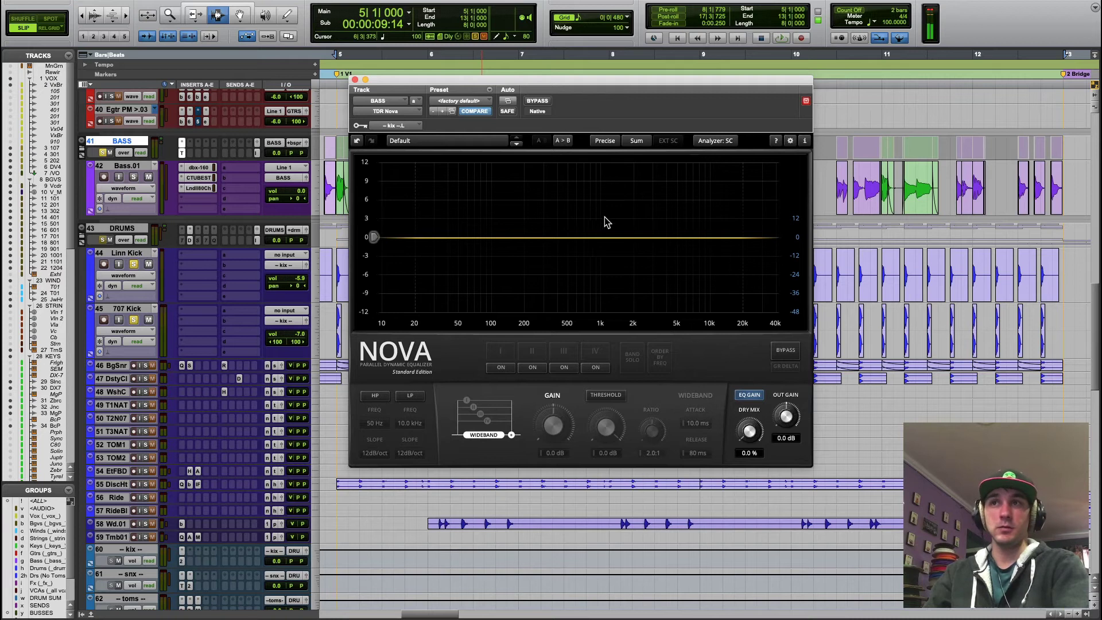
key("space")
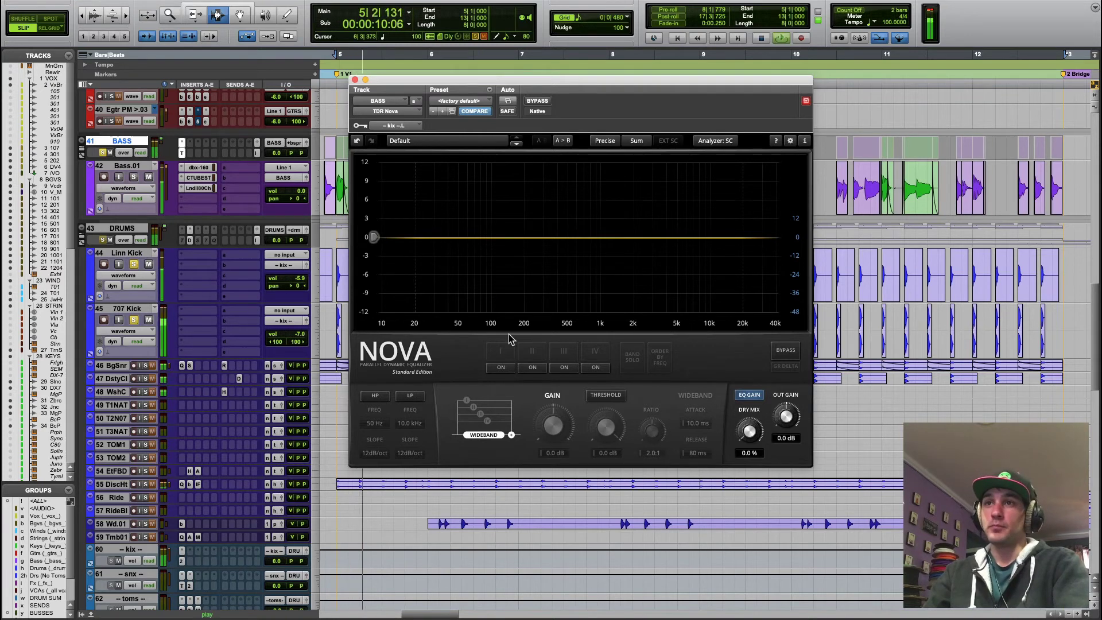
- Make band I a dynamic 50 Hz low shelf with 10:1 ratio and -18 dB threshold
left_click(509, 405)
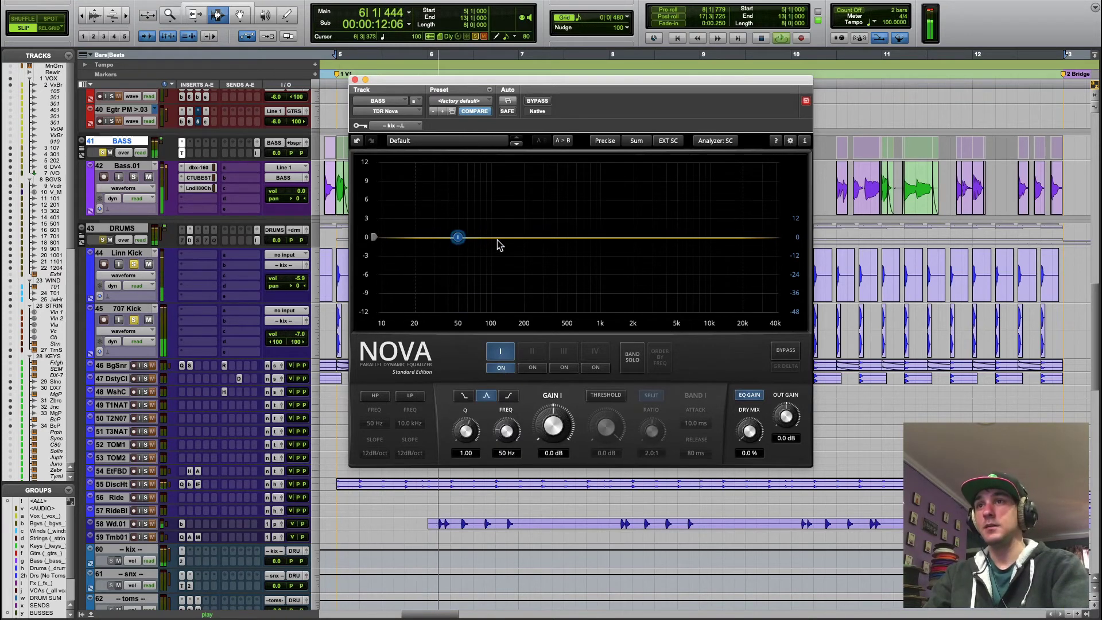
left_click(465, 397)
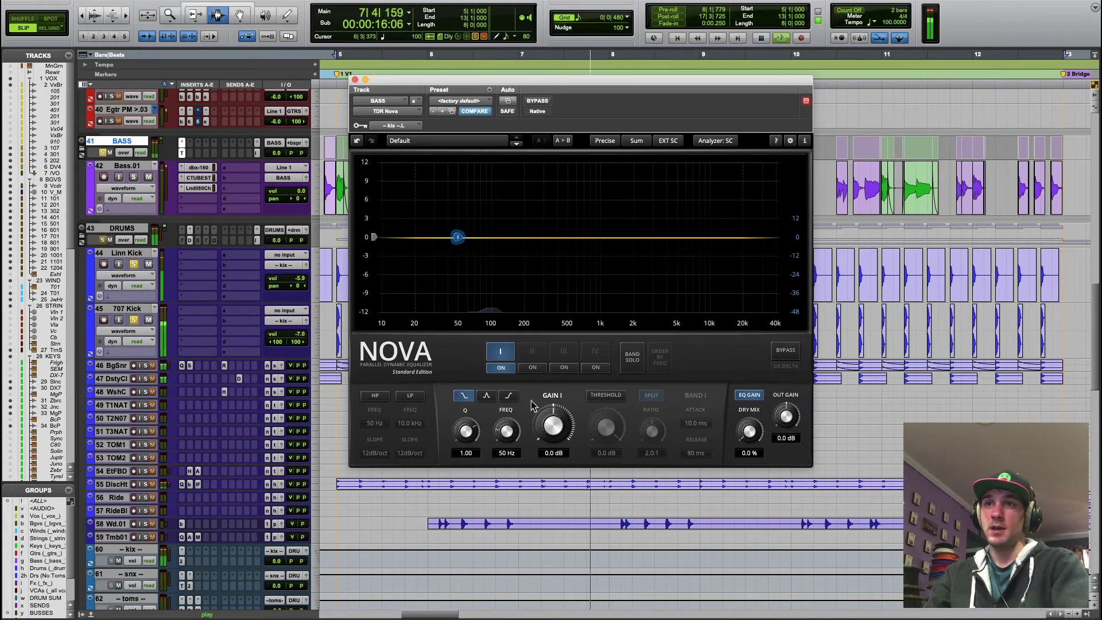
left_click(596, 396)
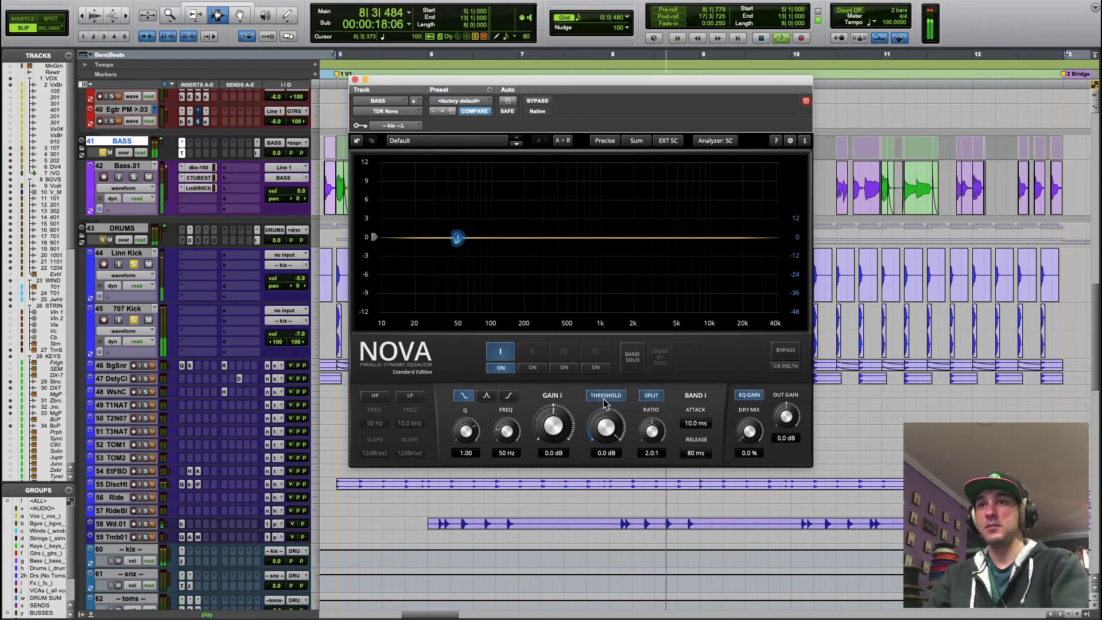
left_click_drag(659, 434, 659, 397)
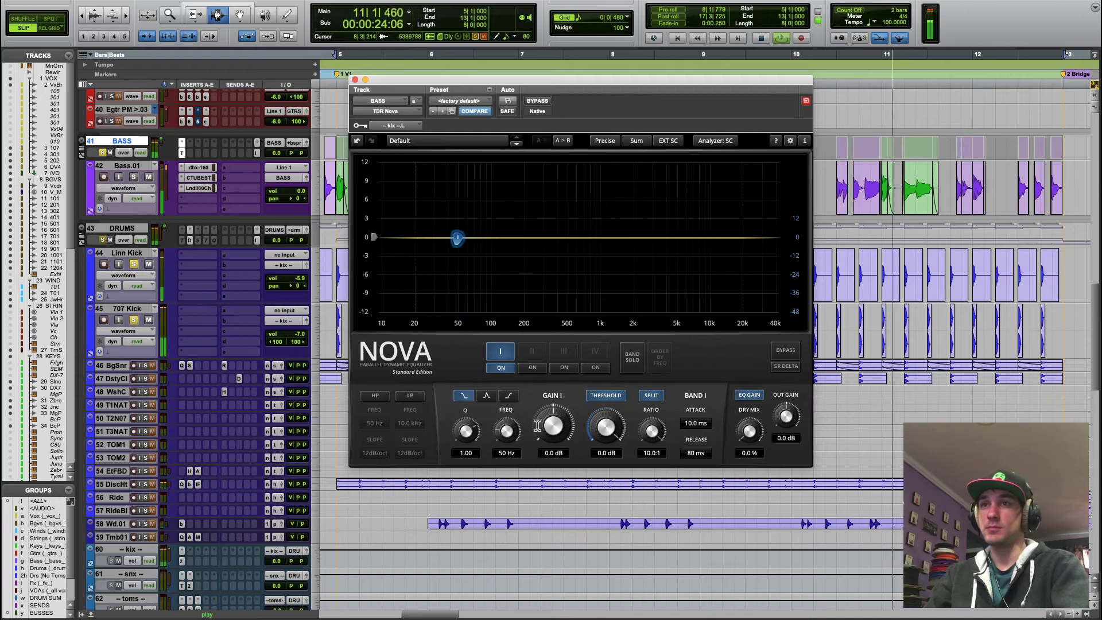
left_click_drag(606, 427, 603, 463)
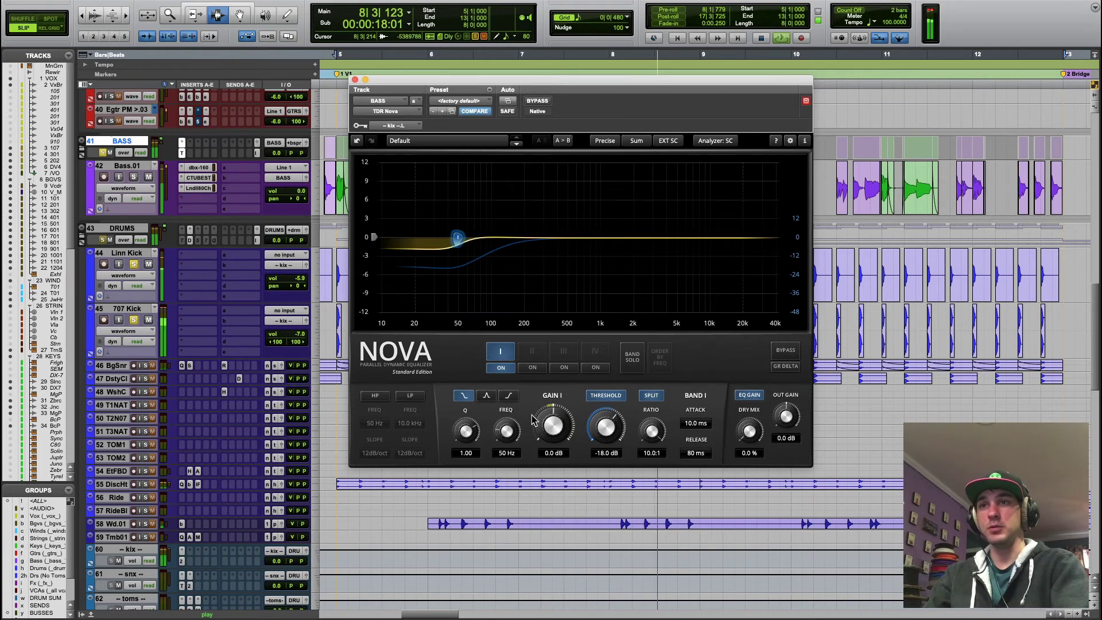
- Raise band I's frequency to 160 Hz and lower its threshold to -26.2 dB
left_click_drag(506, 430, 507, 403)
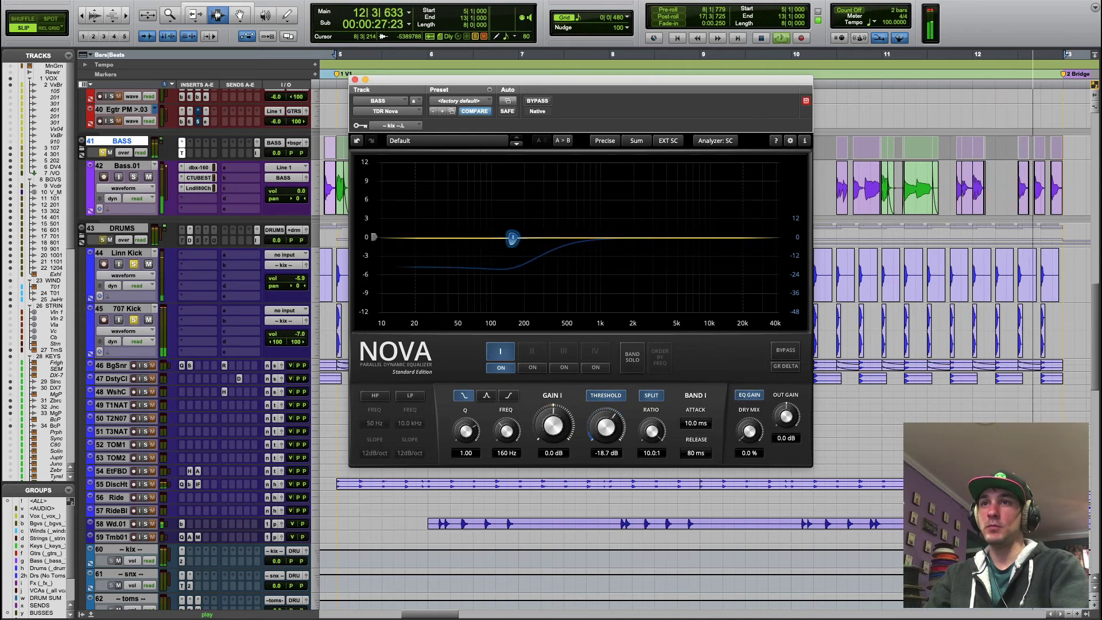
mouse_move(606, 428)
left_mouse_down()
mouse_move(605, 448)
mouse_move(606, 439)
left_mouse_up()
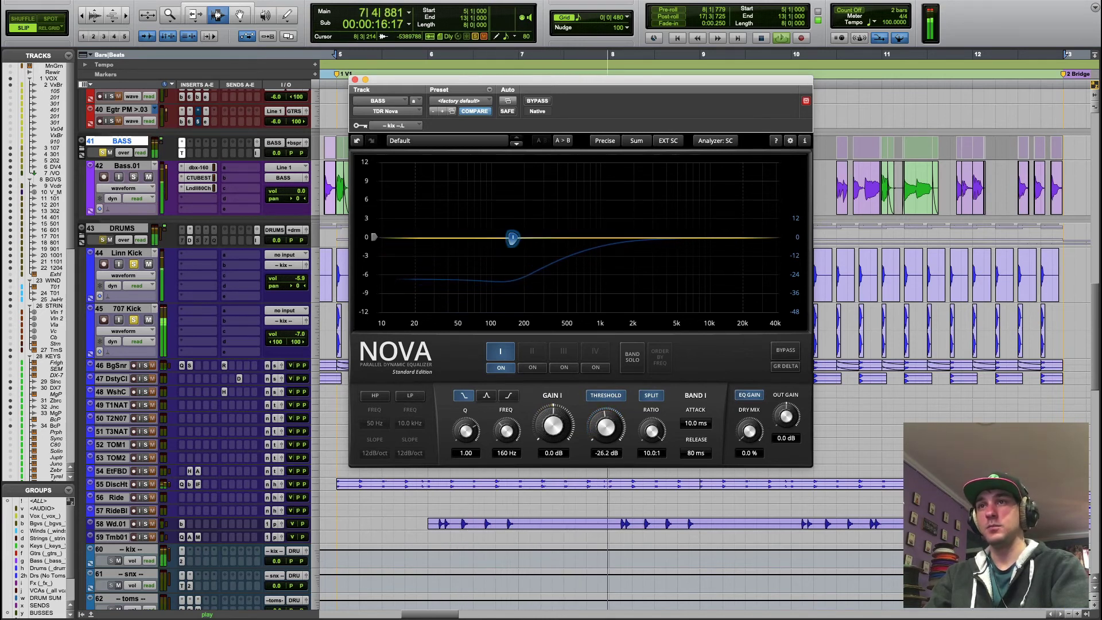
- Set band I's attack to 0.10 ms, release to 150 ms and Q to 0.61
left_click_drag(696, 423, 695, 453)
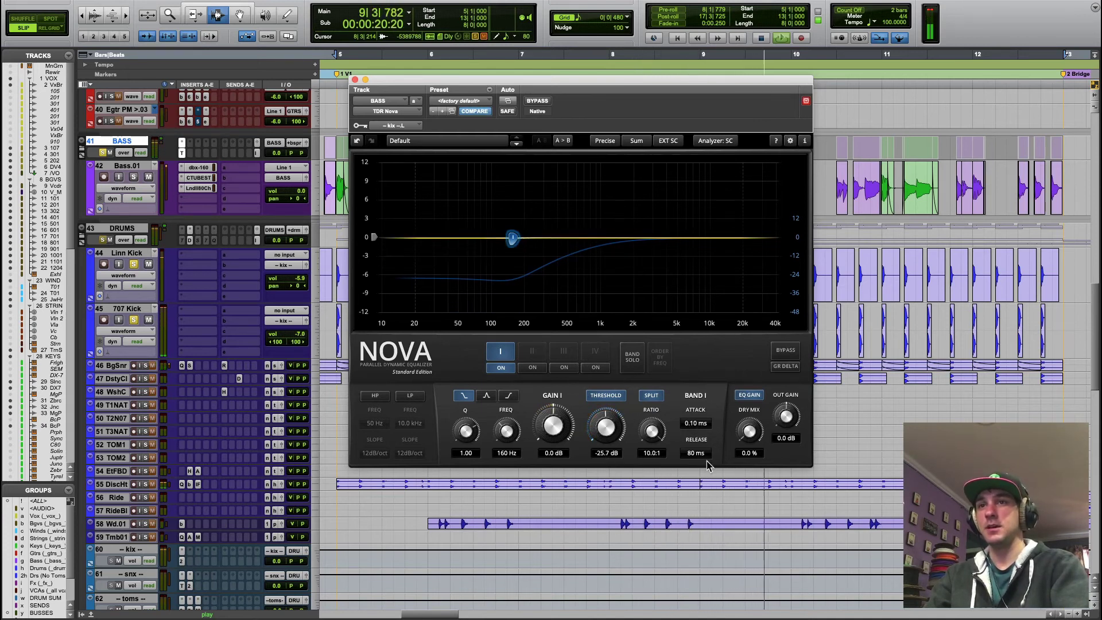
left_click_drag(697, 453, 697, 436)
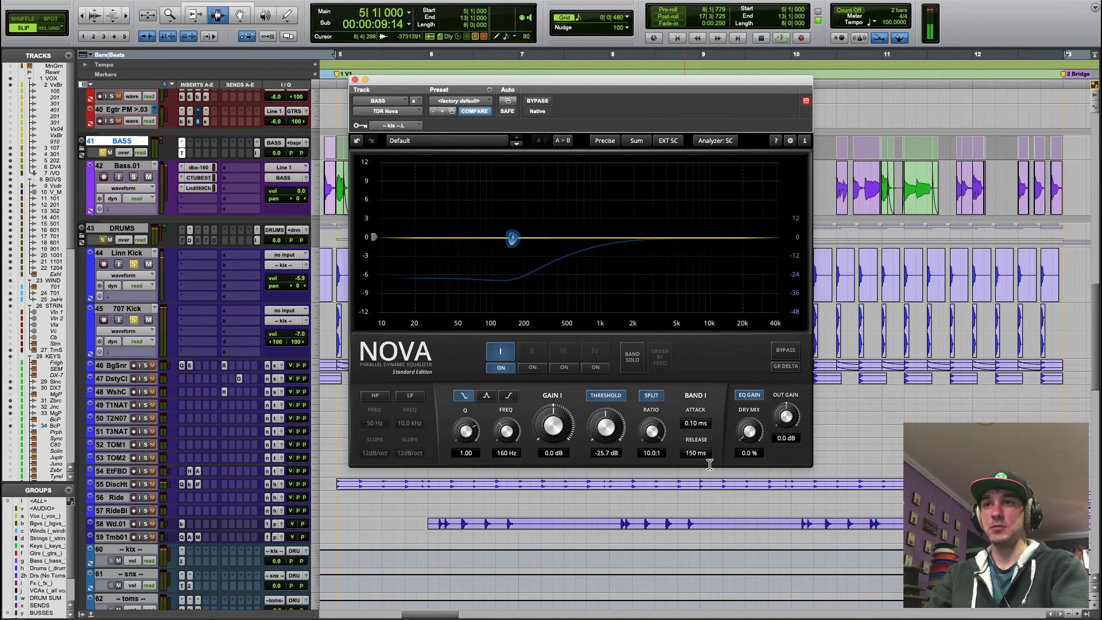
key("space")
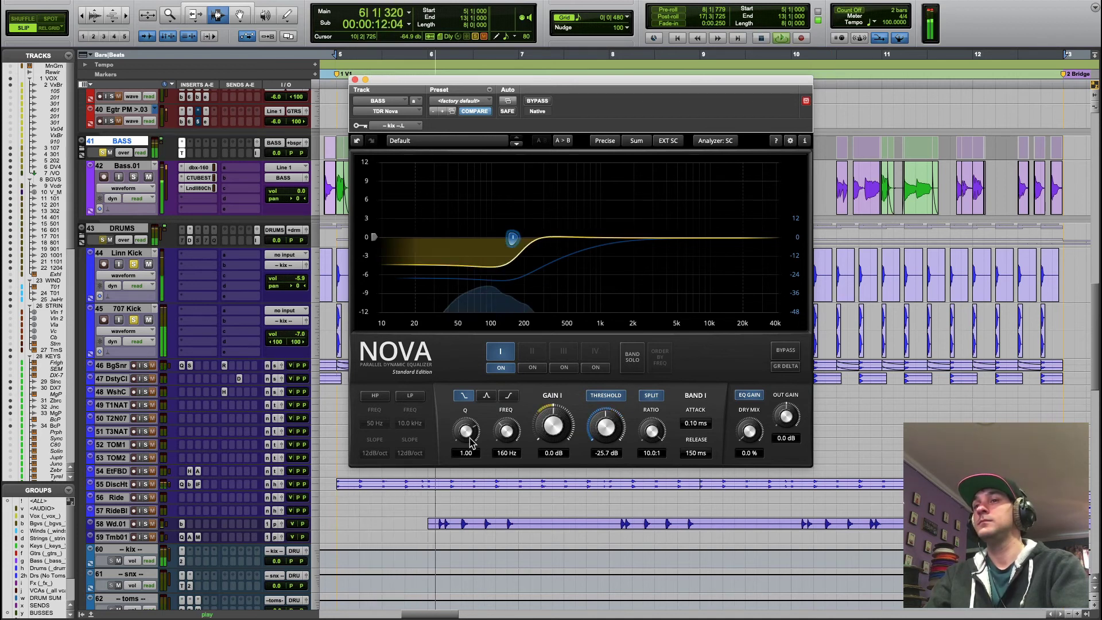
left_click_drag(466, 431, 466, 460)
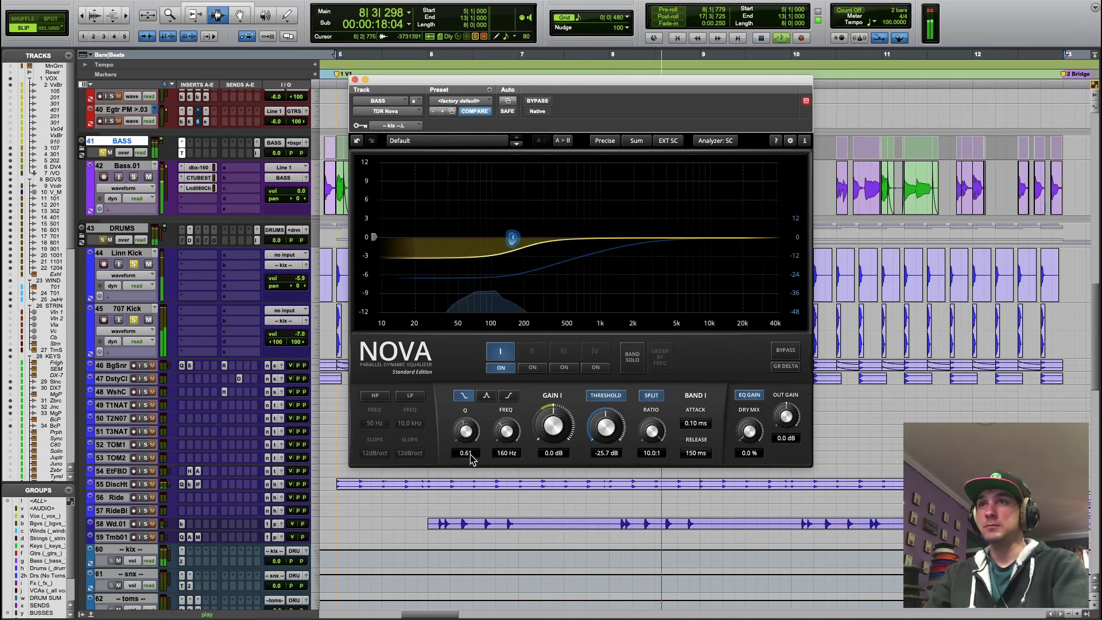
- Bypass Nova twice to A/B the bass, leave it active, and stop playback
left_click(537, 101)
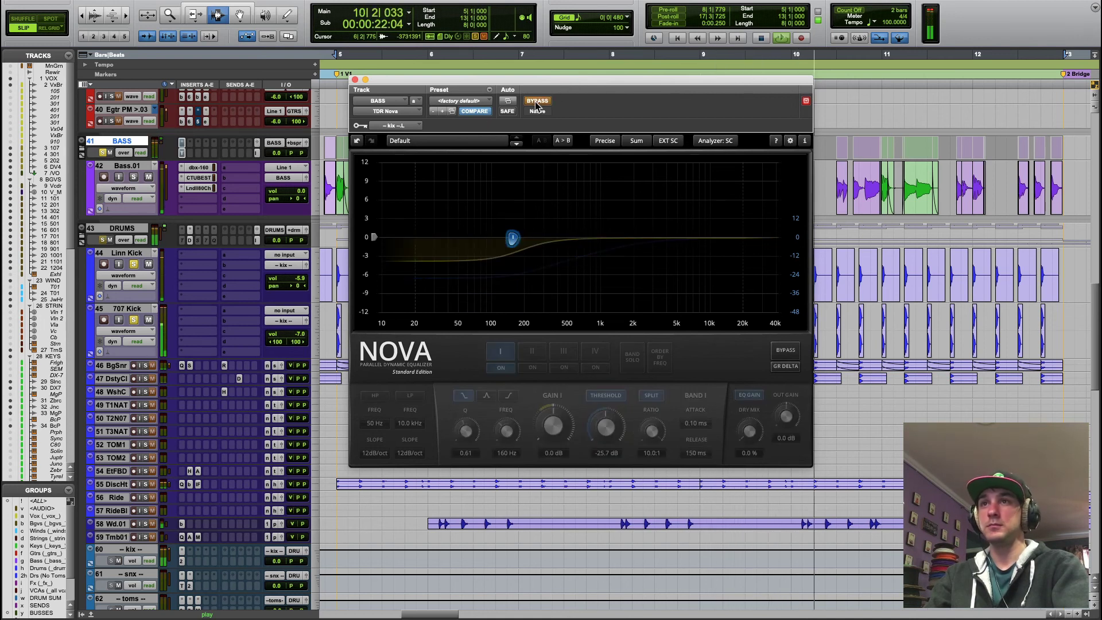
left_click(537, 102)
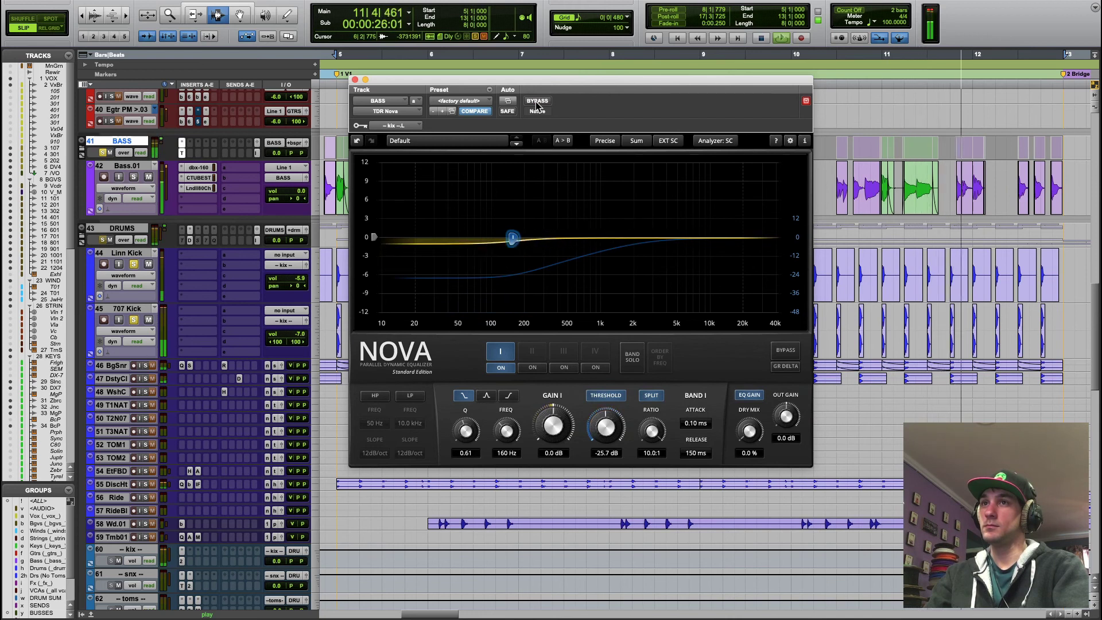
left_click(537, 102)
left_click(538, 101)
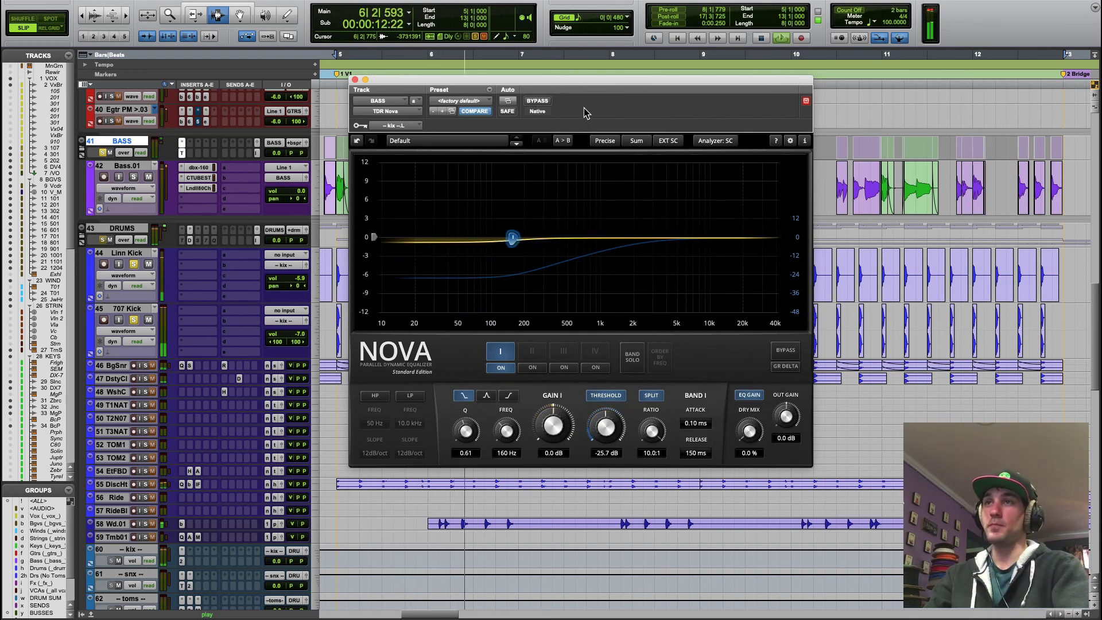
key("space")
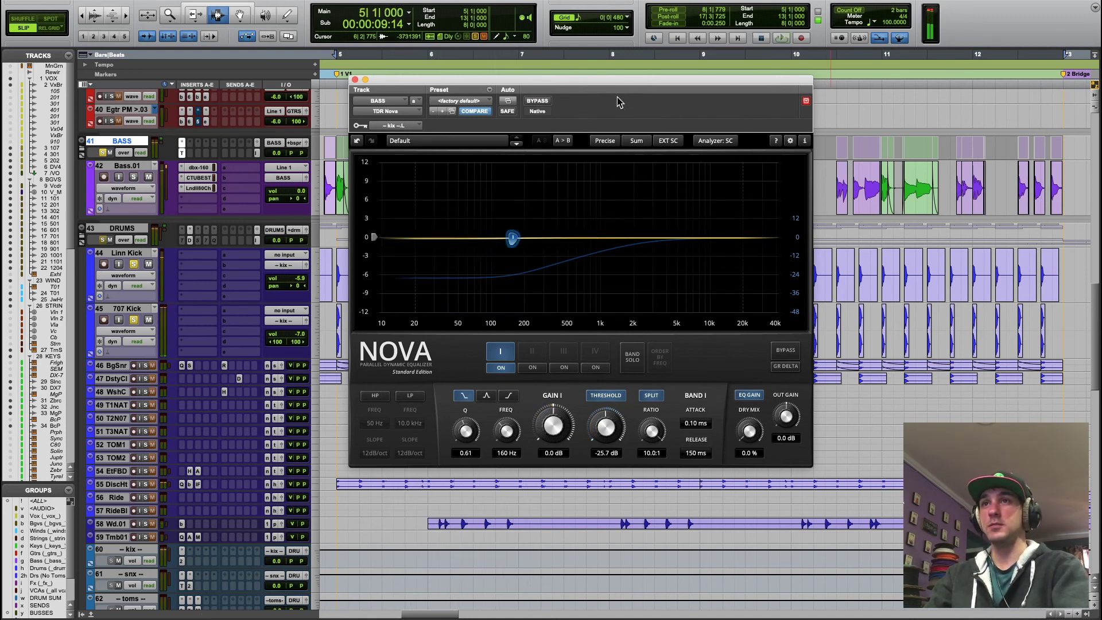